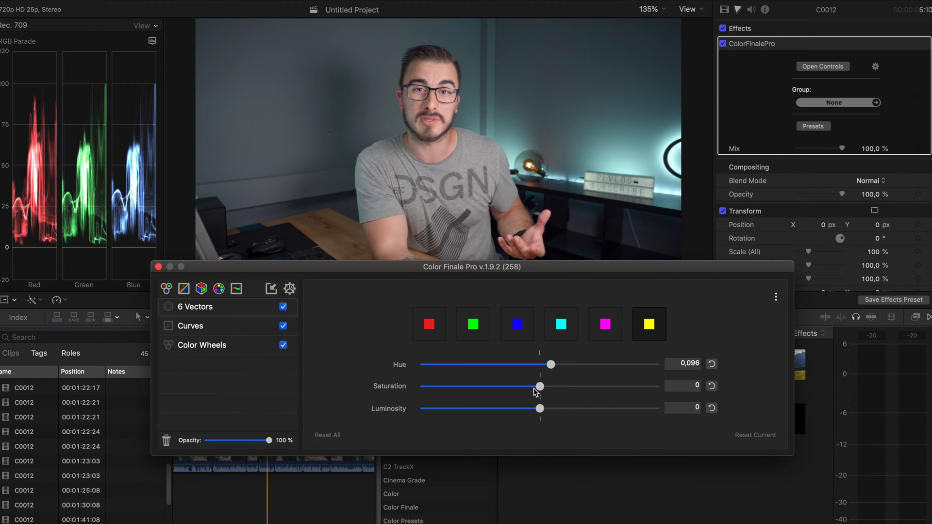
Step: Raise the clip's Color Finale saturation to 1,30 and add a point on the master curve
drag(540, 387, 568, 387)
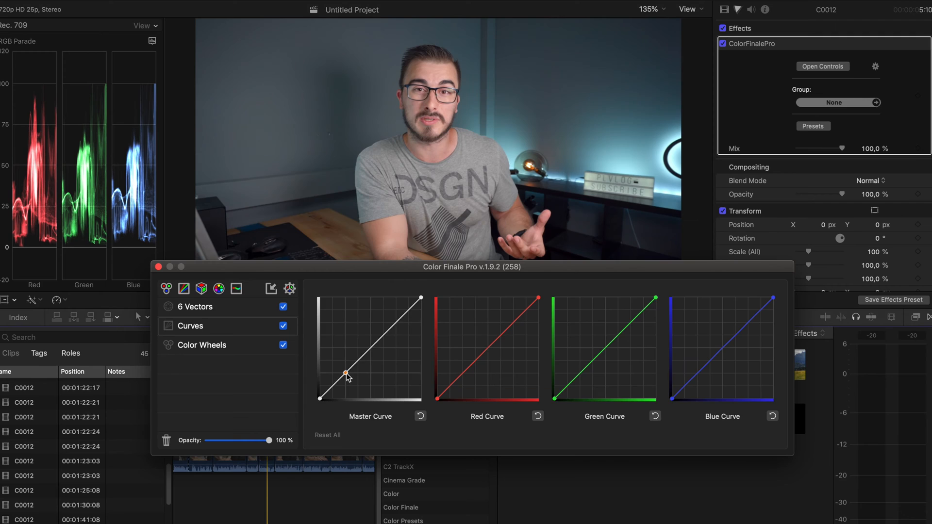
click(398, 324)
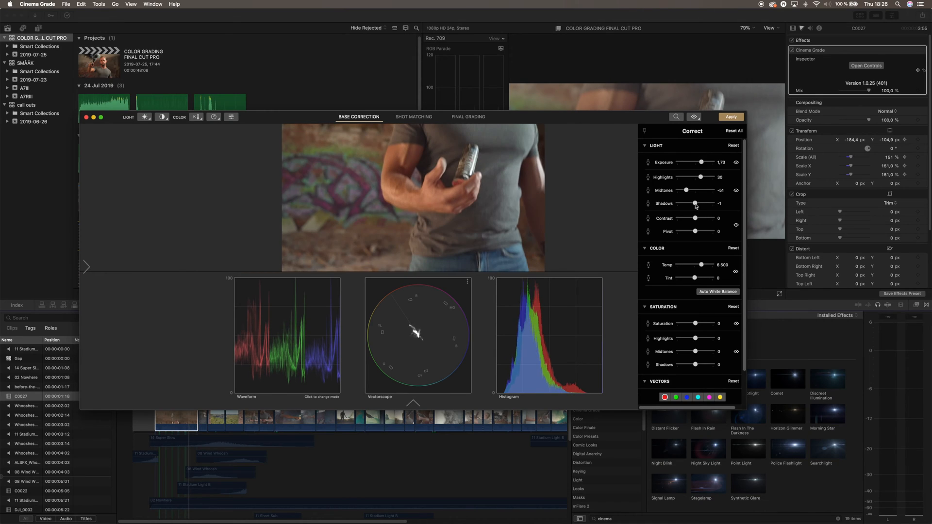
Step: Drag the Cinema Grade window further left beside the hero and match shots
scroll(696, 206, down, 2)
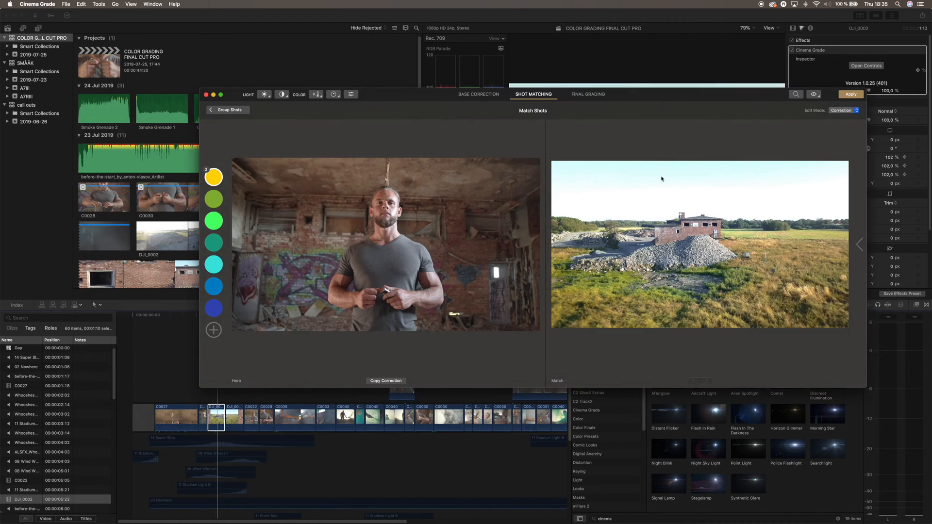
drag(644, 95, 568, 97)
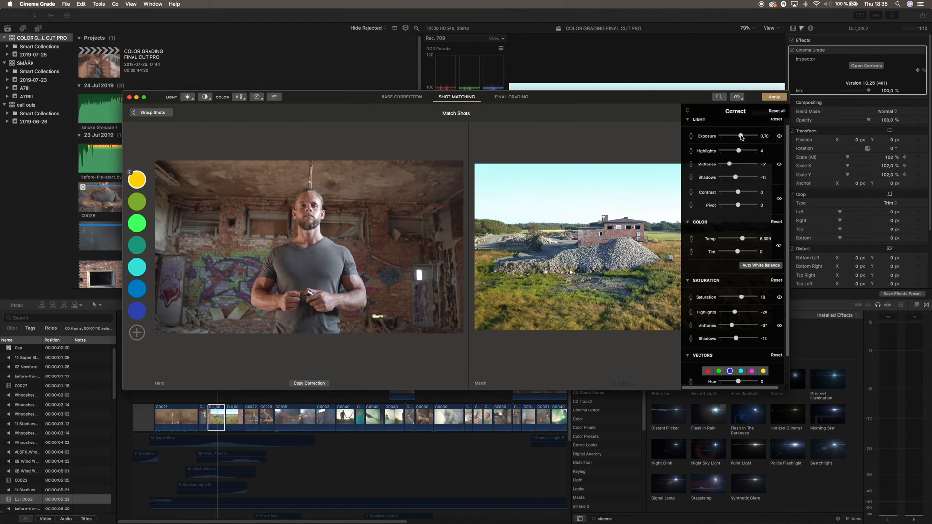
scroll(769, 341, down, 2)
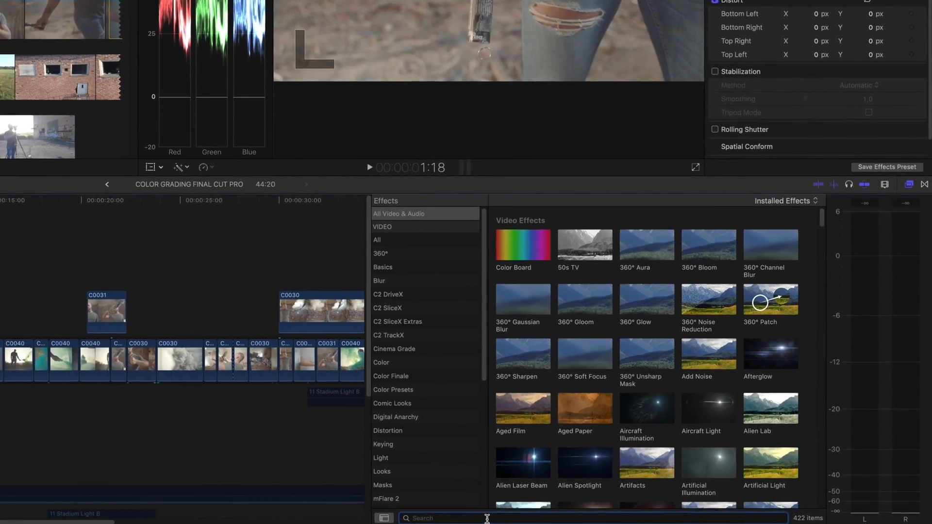
Step: Find Cinema Grade in the Effects browser, apply it to clip C0027 and select the clip
click(607, 518)
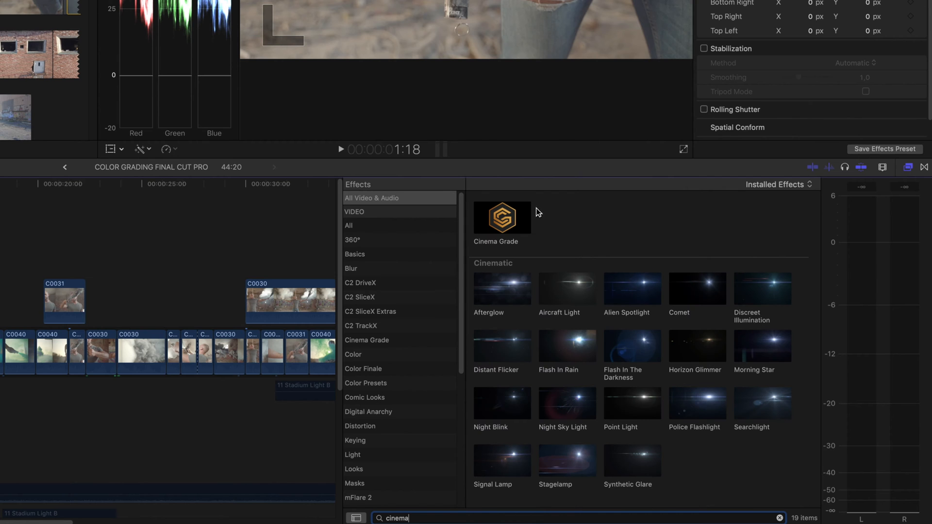
drag(509, 217, 6, 345)
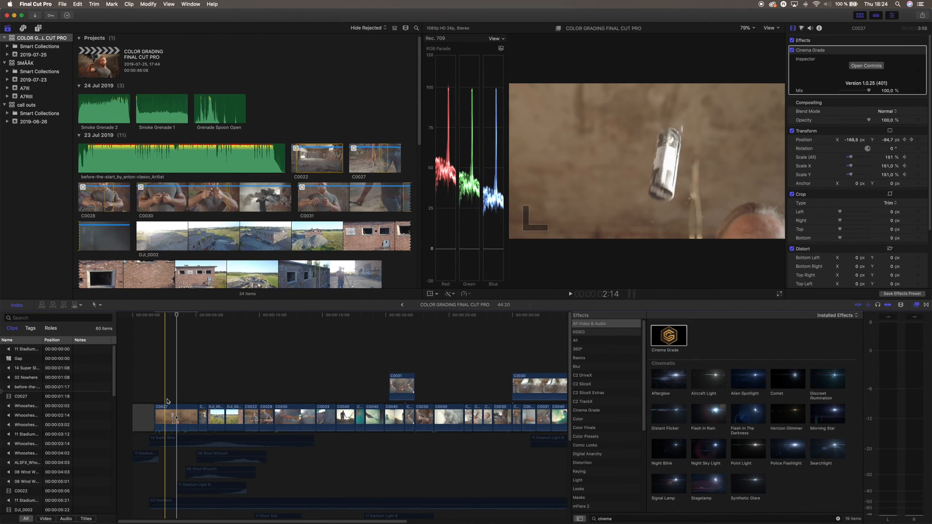
click(192, 399)
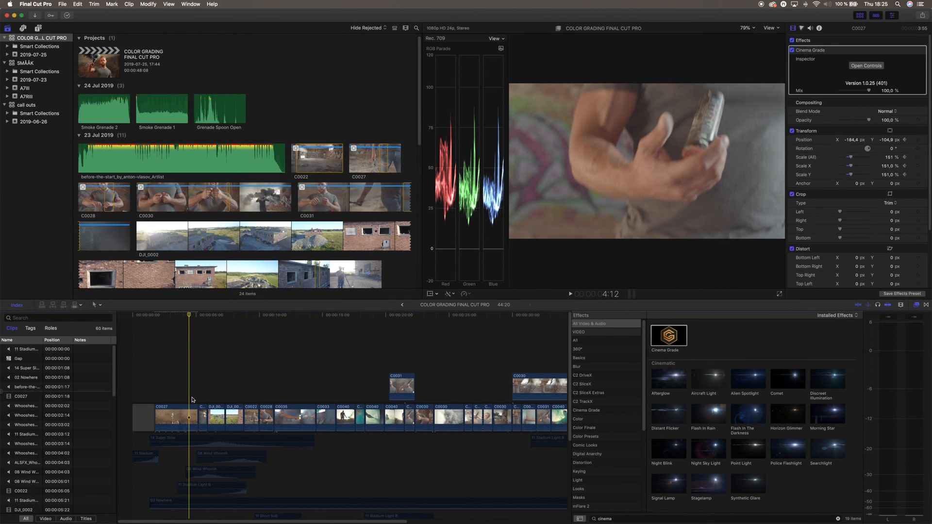
click(192, 418)
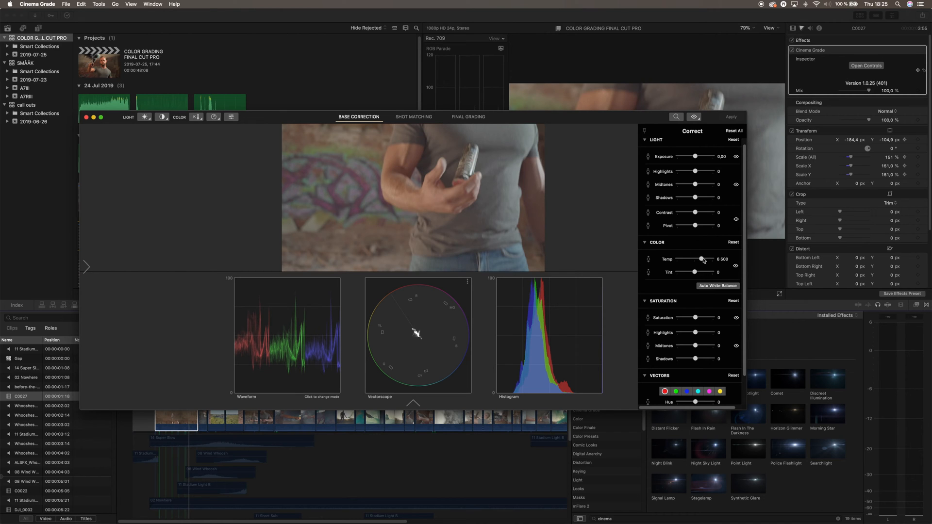
Step: In Base Correction's Light section, set midtones to -51, highlights to 30 and shadows to -10
scroll(696, 310, down, 3)
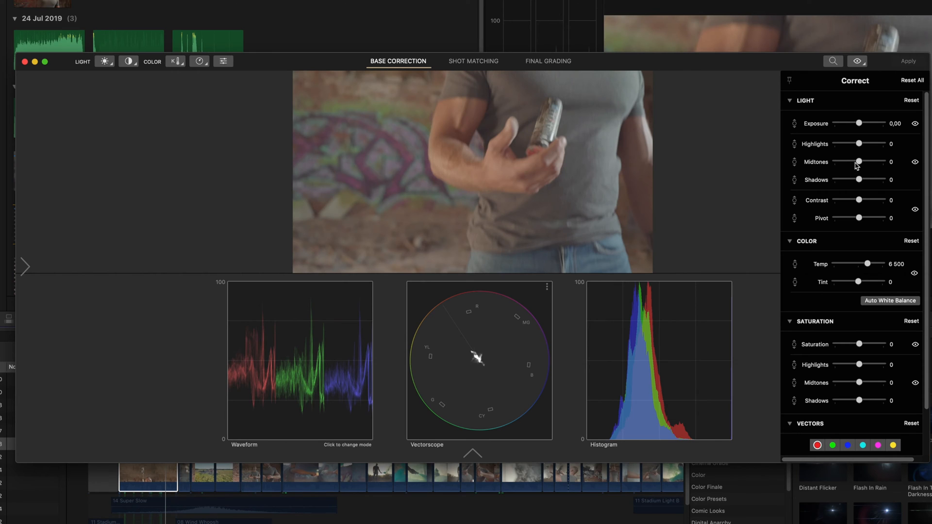
drag(851, 163, 850, 164)
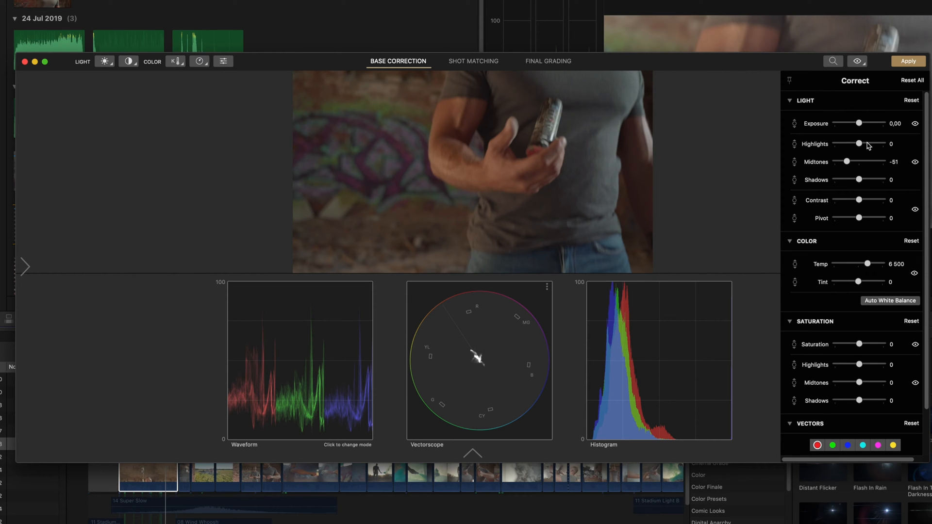
drag(872, 146, 867, 125)
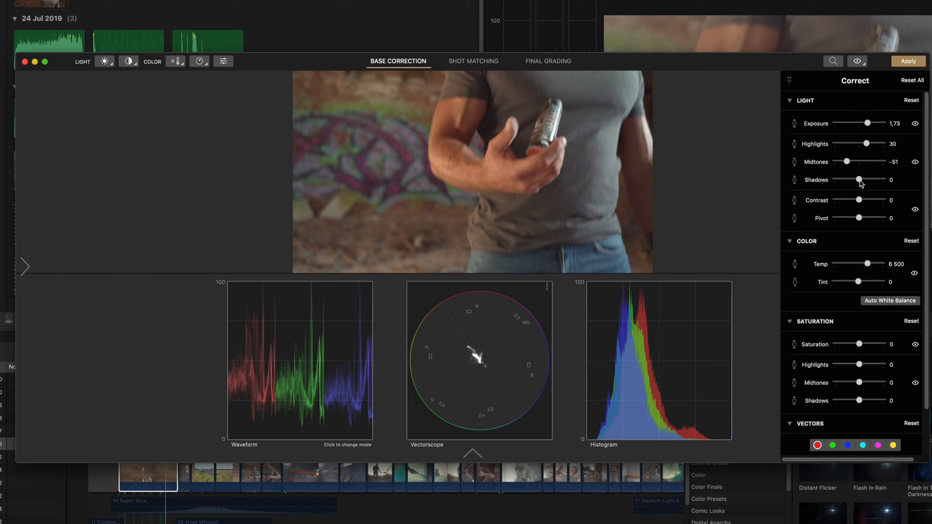
drag(859, 183, 859, 184)
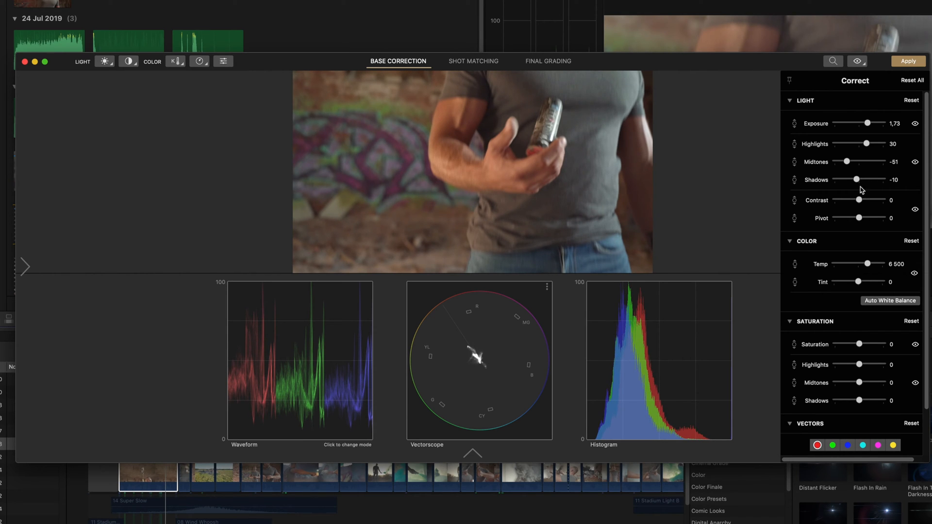
scroll(864, 218, down, 3)
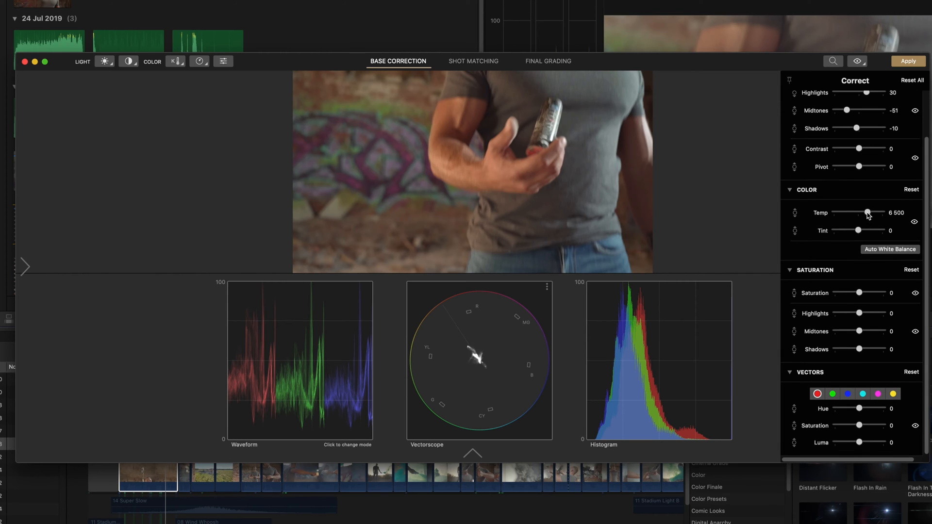
Step: Cool the temperature to 6 009, raise saturation to 12, and select the yellow vector
drag(863, 214, 864, 215)
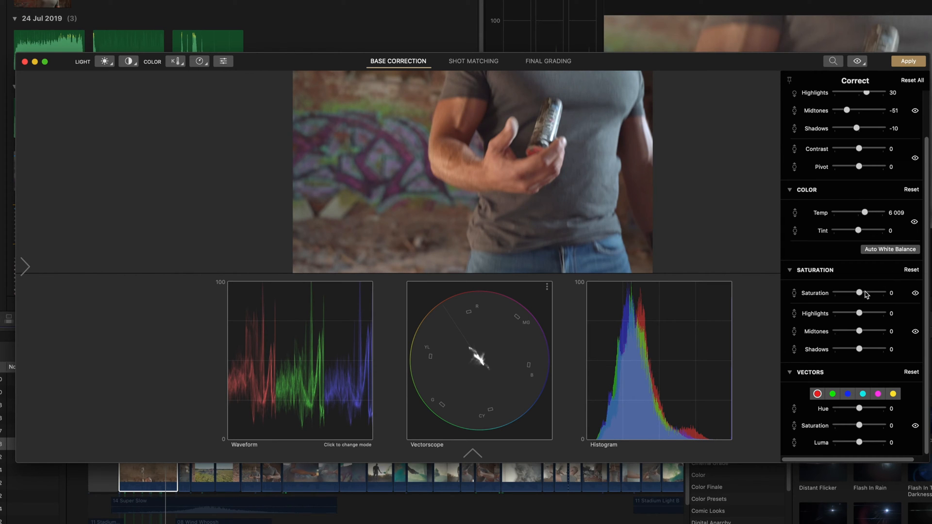
drag(867, 294, 865, 294)
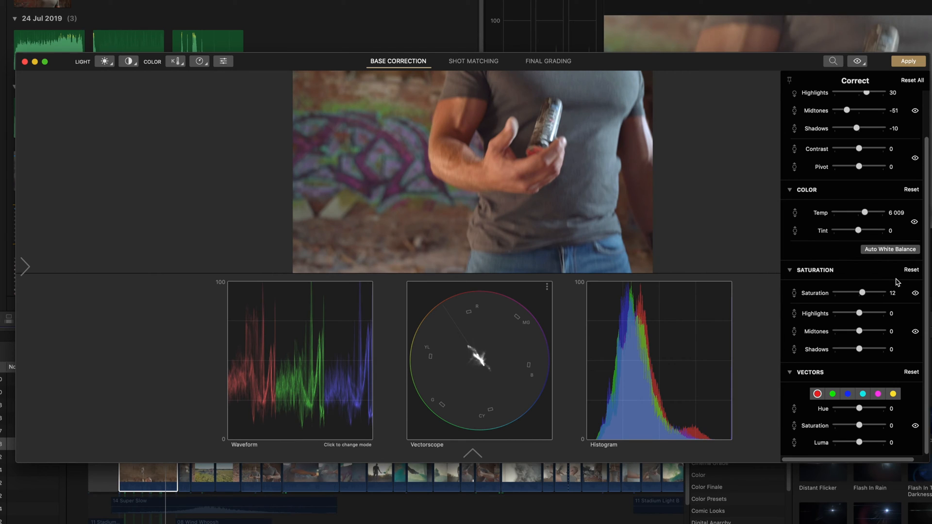
click(893, 394)
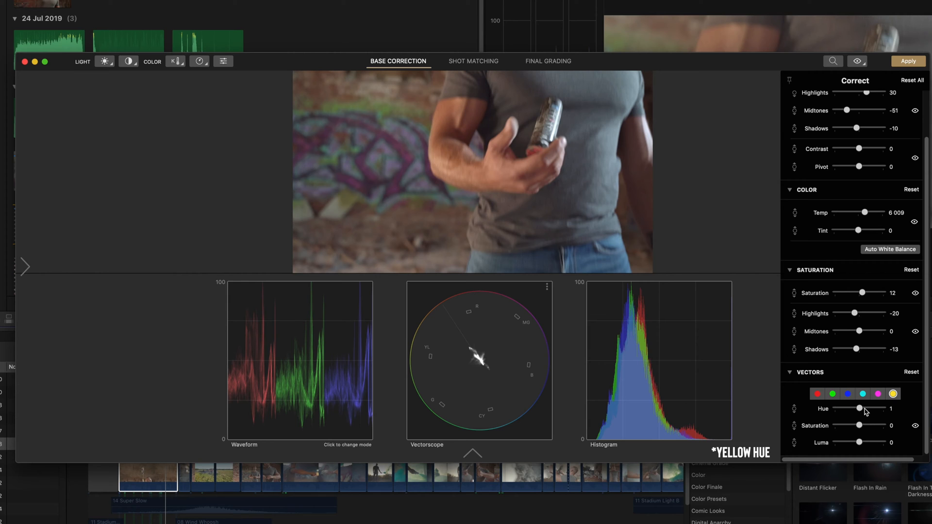
Step: Shift the yellow hue to 14, then set the blue vector's saturation to -43 and luma to 23
click(865, 409)
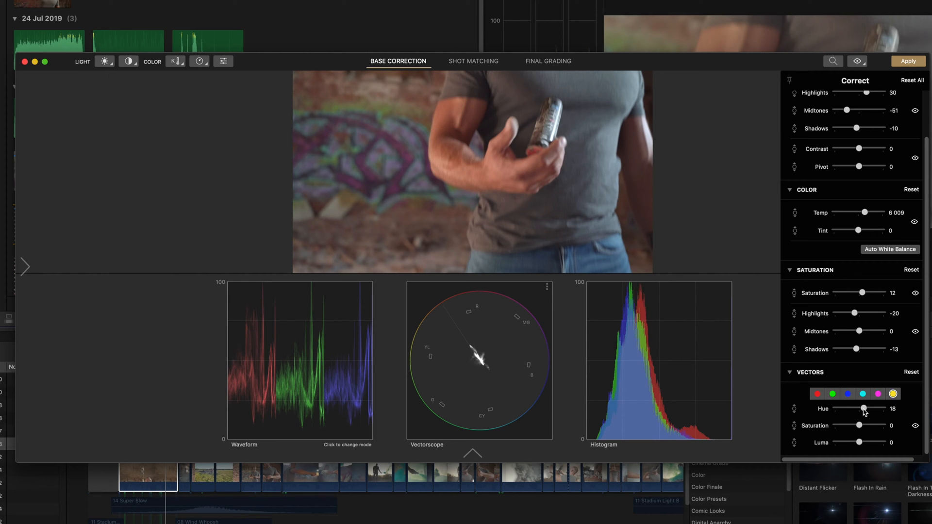
drag(864, 410, 863, 410)
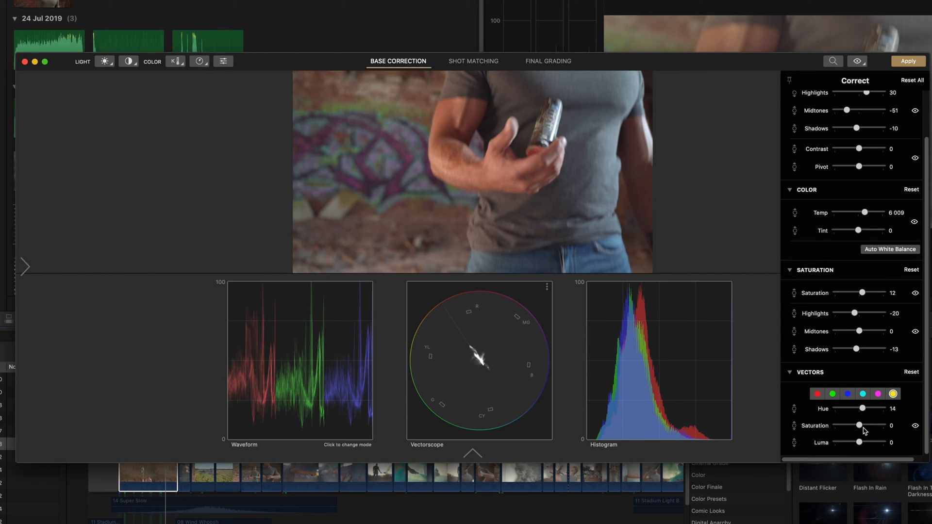
click(848, 394)
click(849, 427)
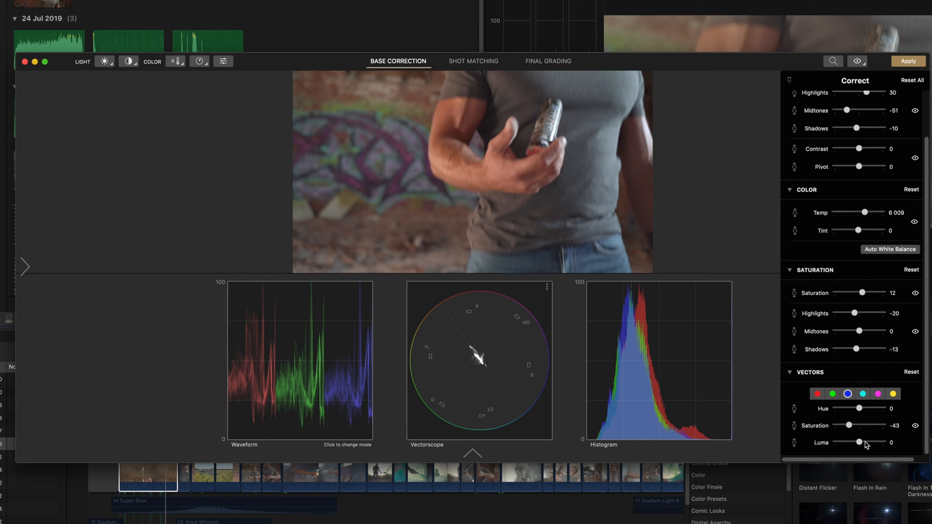
drag(868, 444, 868, 445)
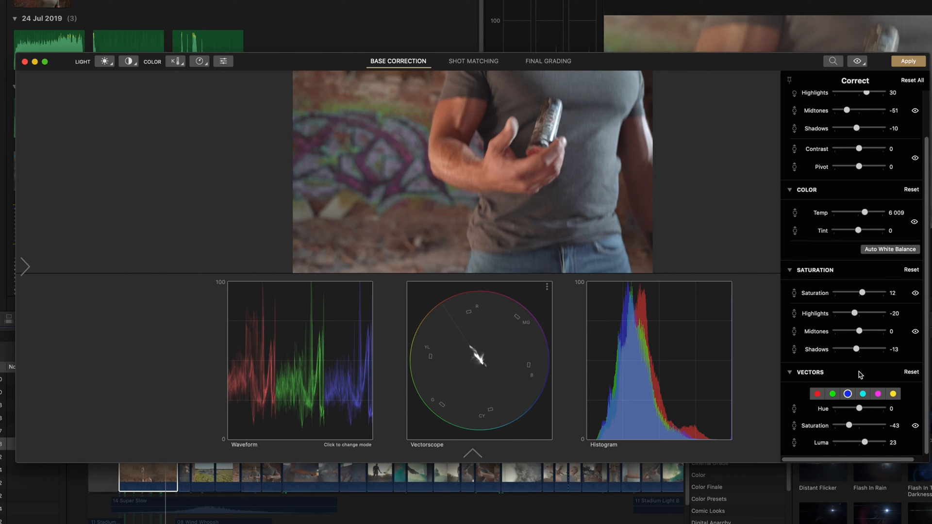
Step: Toggle Bypass on and off to compare C0027's grade with the original image
click(857, 61)
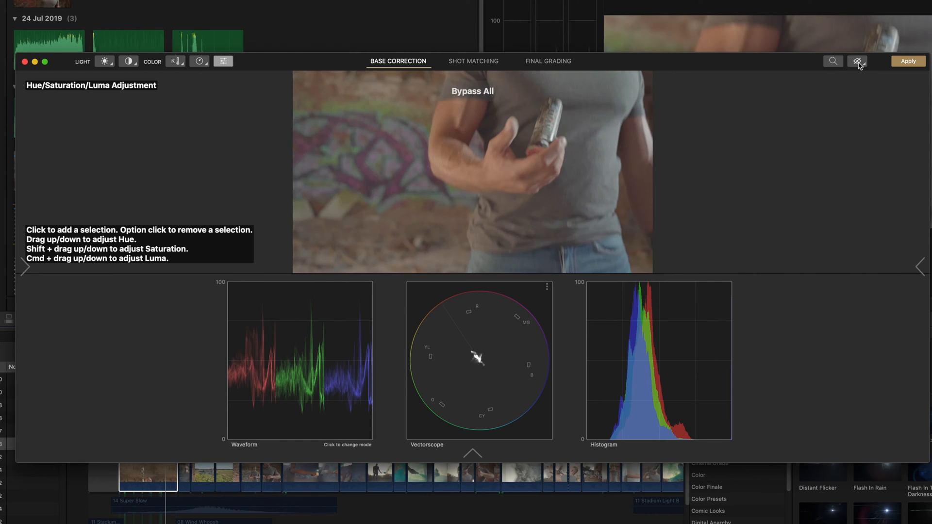
click(857, 62)
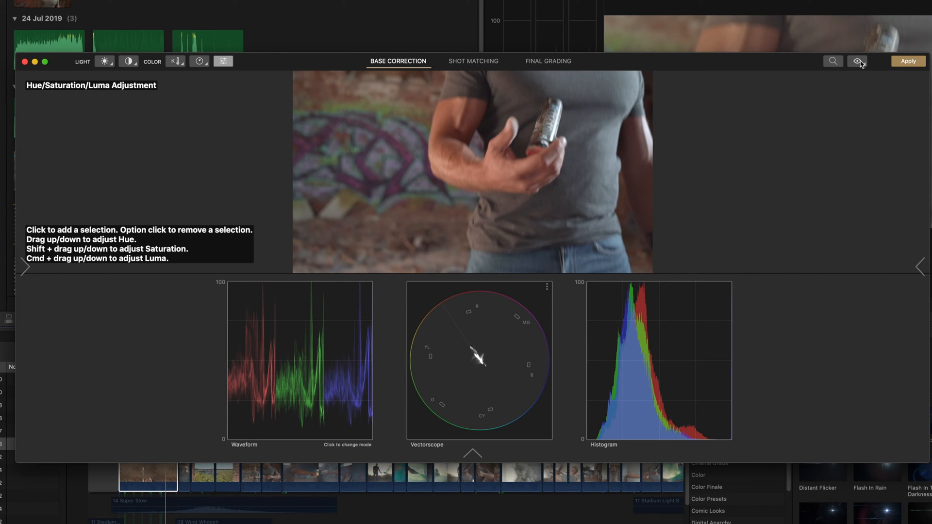
click(860, 62)
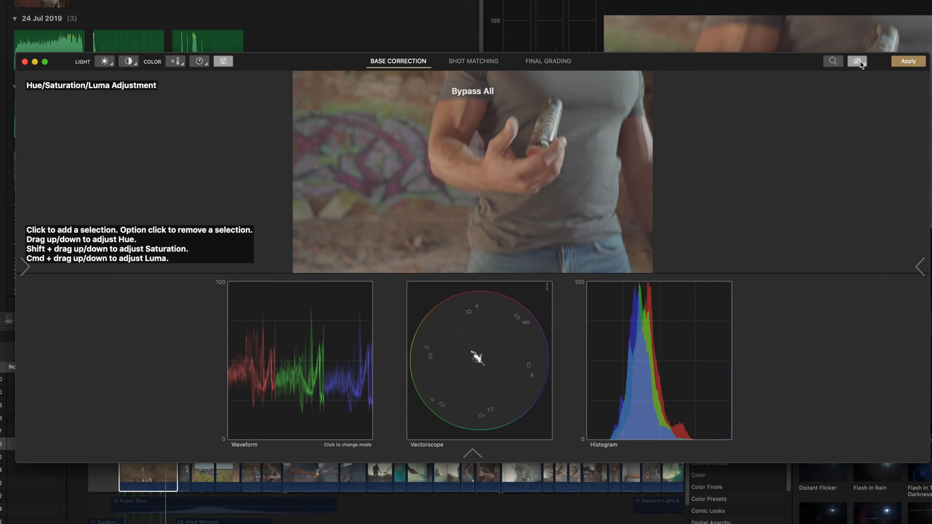
click(859, 63)
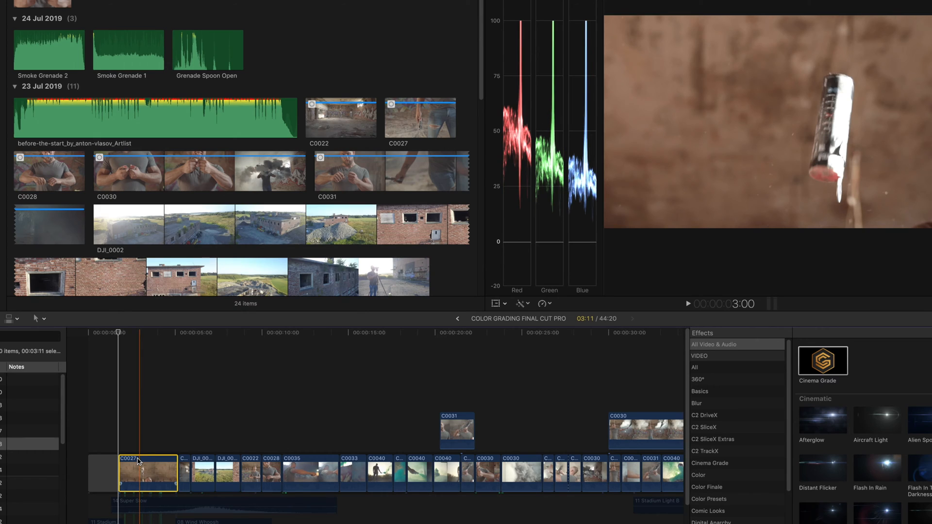
Step: Paste attributes onto clip C0022 with Transform and Volume unchecked, keeping only Cinema Grade
click(185, 472)
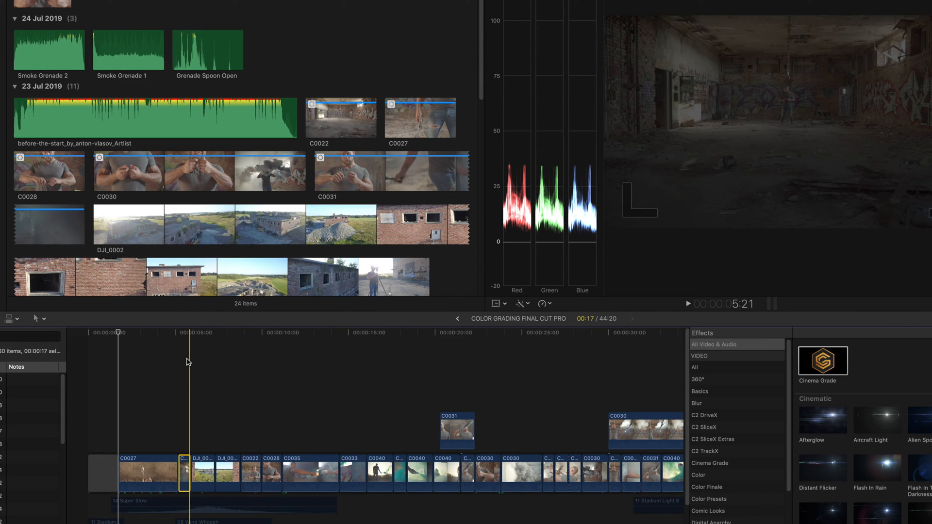
key(super+shift+v)
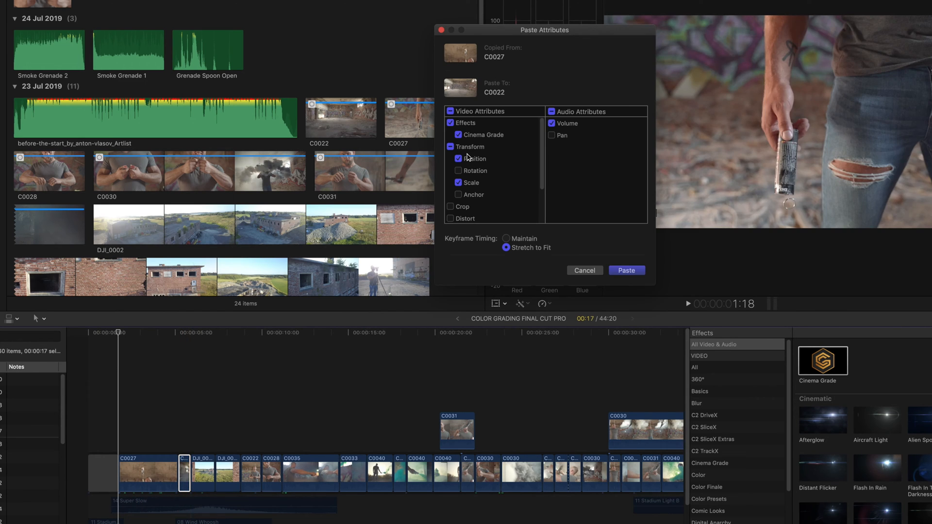
click(469, 151)
click(465, 148)
click(555, 124)
click(452, 147)
click(626, 270)
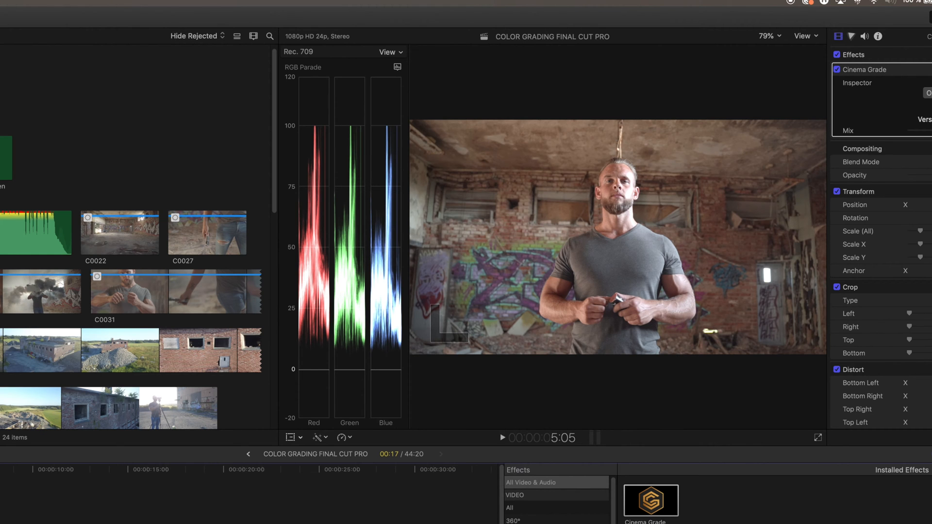
key(Left)
key(Right)
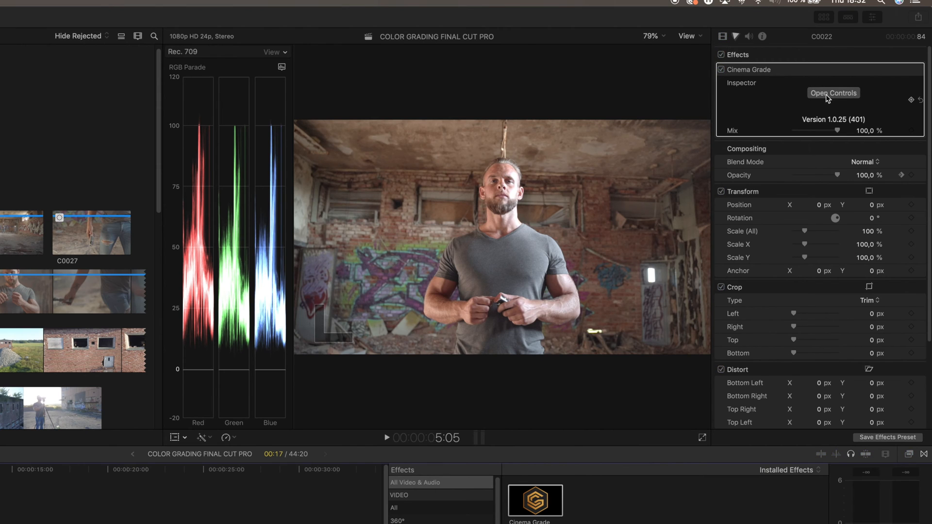
Step: Open Cinema Grade for C0022, set highlights to 4 and undo a darker exposure test
click(828, 93)
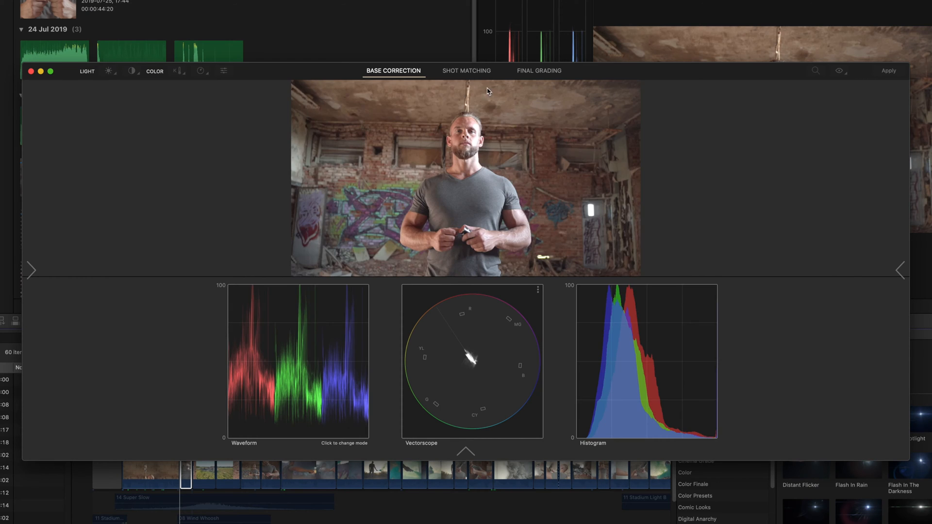
click(900, 270)
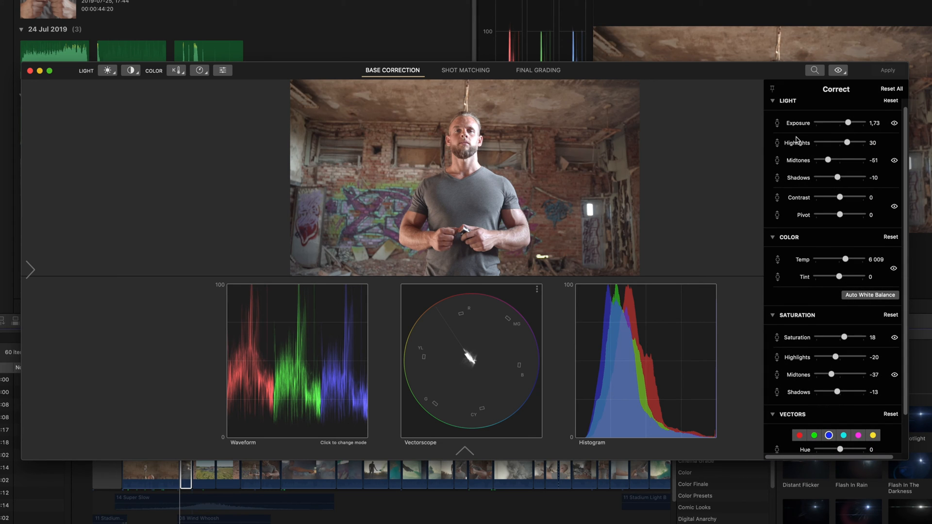
click(835, 142)
drag(837, 144, 841, 145)
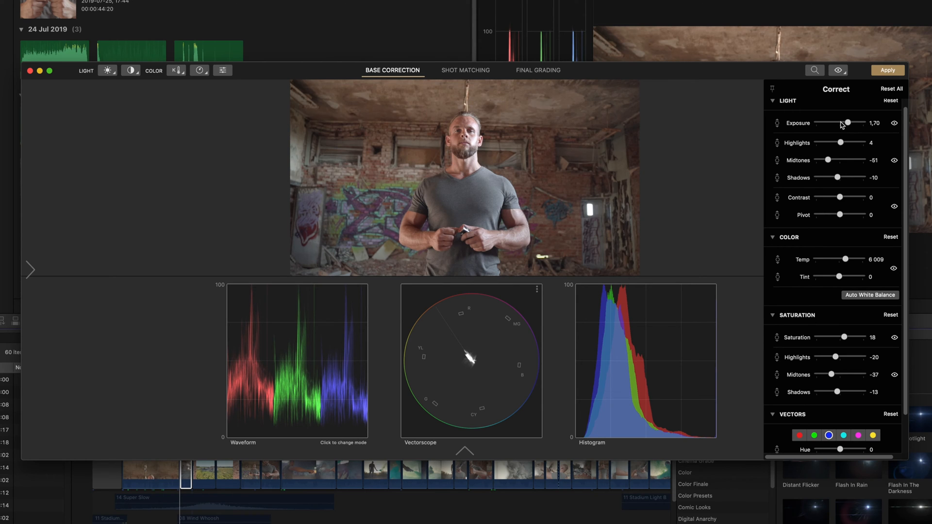
click(841, 123)
drag(843, 125, 844, 127)
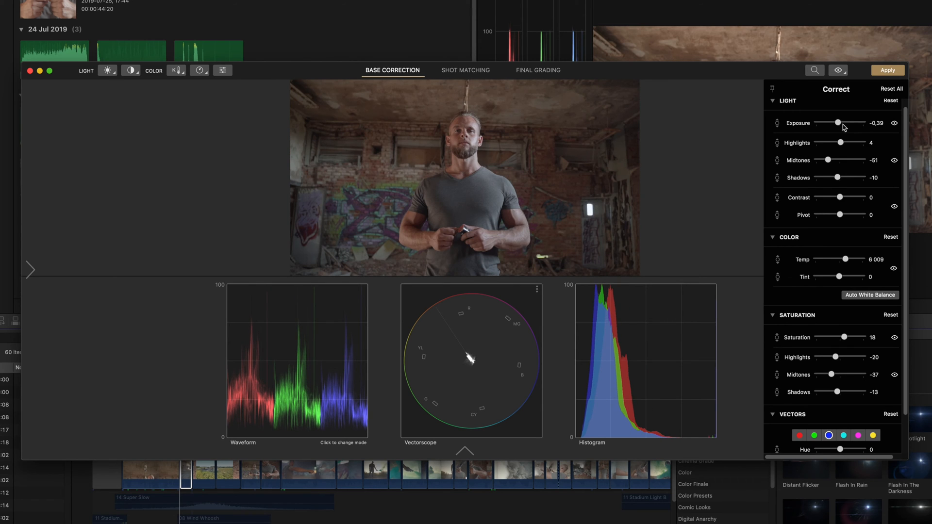
key(super+z)
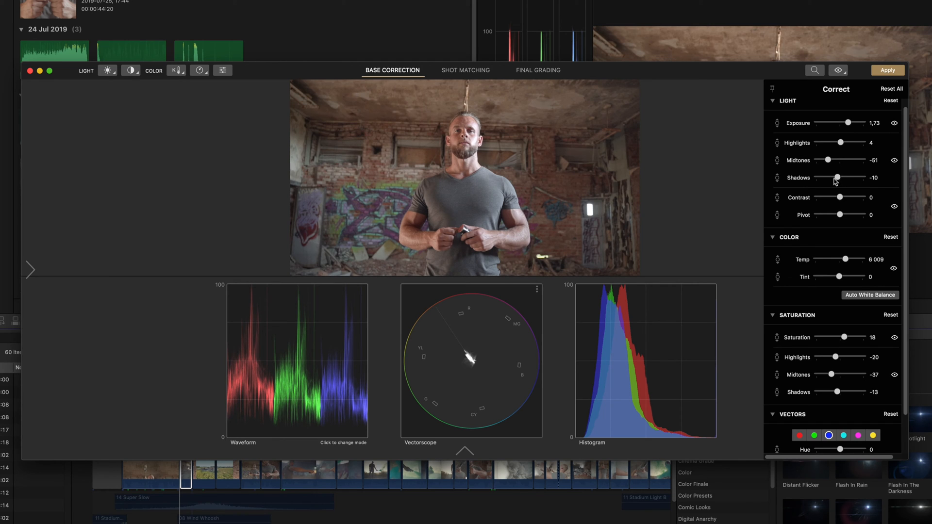
Step: Lower the shadows to -15, compare against the original, then apply and close Cinema Grade
drag(837, 178, 835, 177)
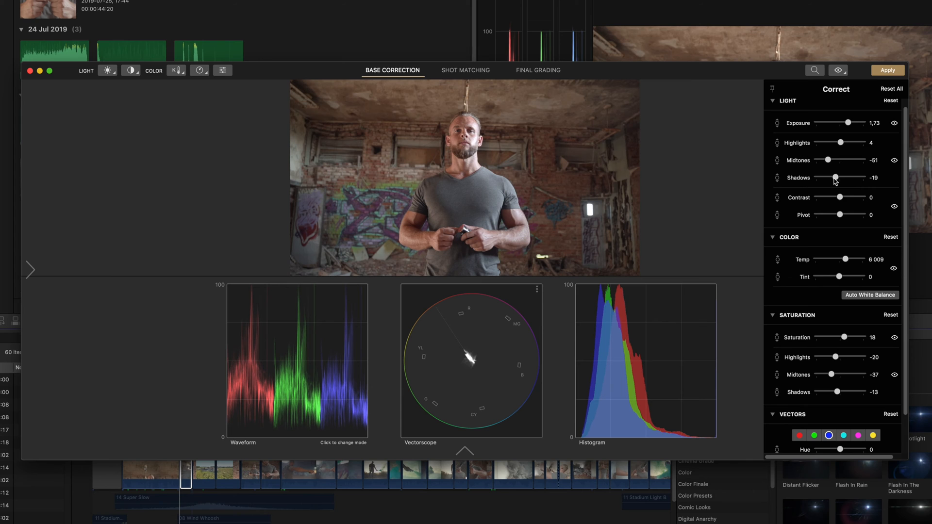
drag(836, 178, 838, 180)
click(839, 71)
click(839, 71)
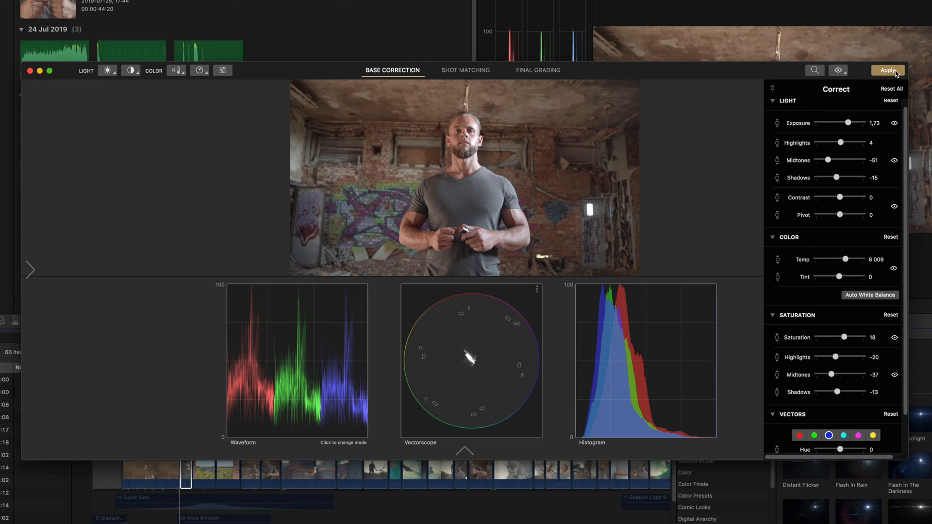
click(888, 71)
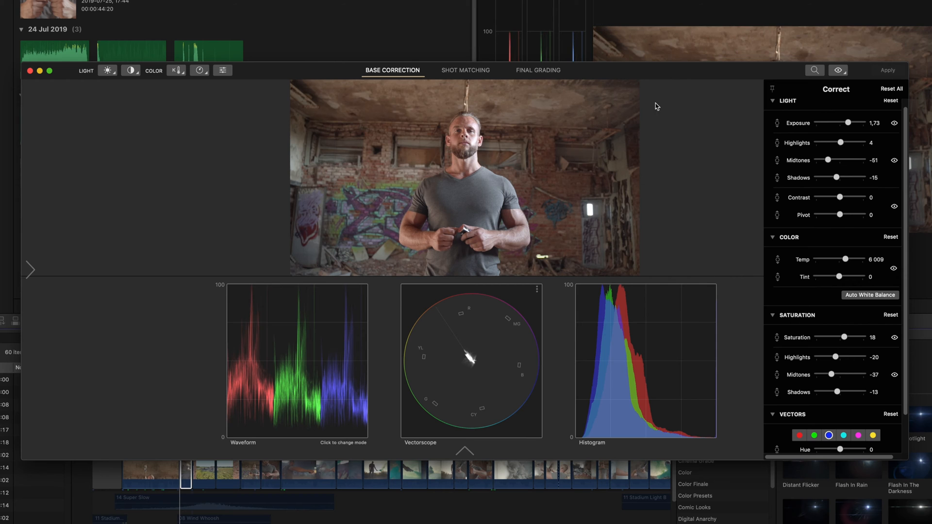
click(30, 71)
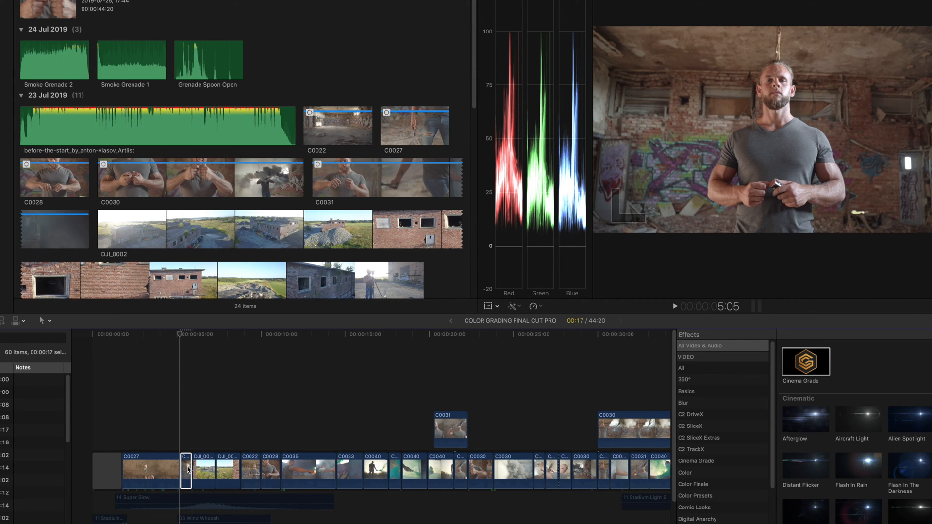
Step: Paste C0022's Cinema Grade onto drone clip DJI_0002, then clear Cinema Grade's existing shot groups
click(185, 469)
click(204, 470)
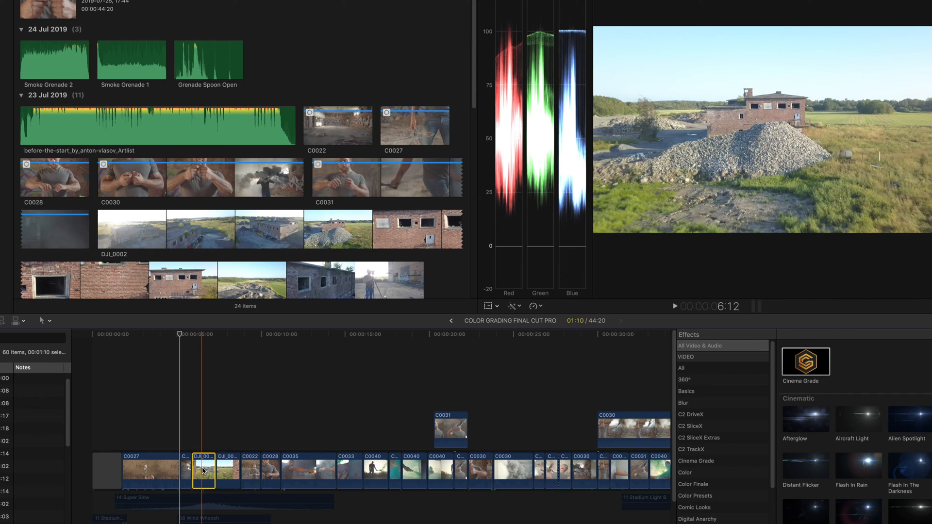
key(super+shift+v)
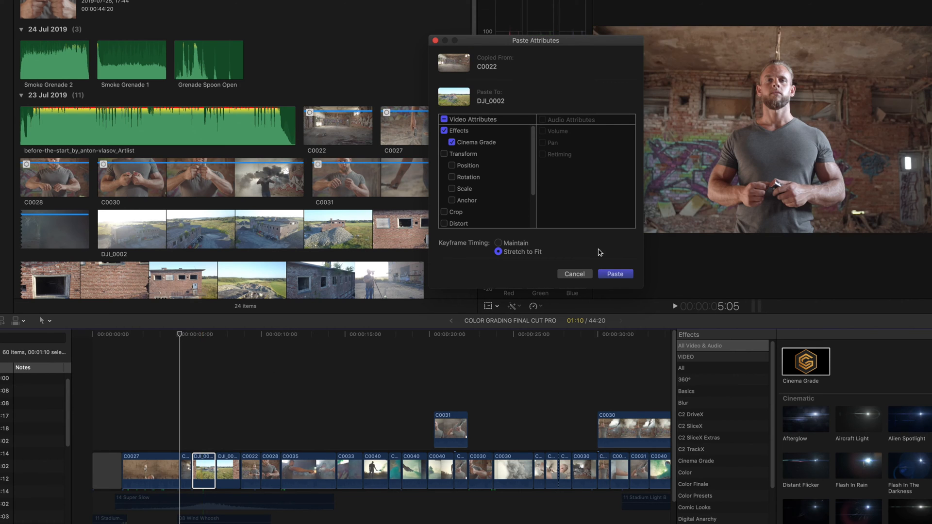
click(614, 274)
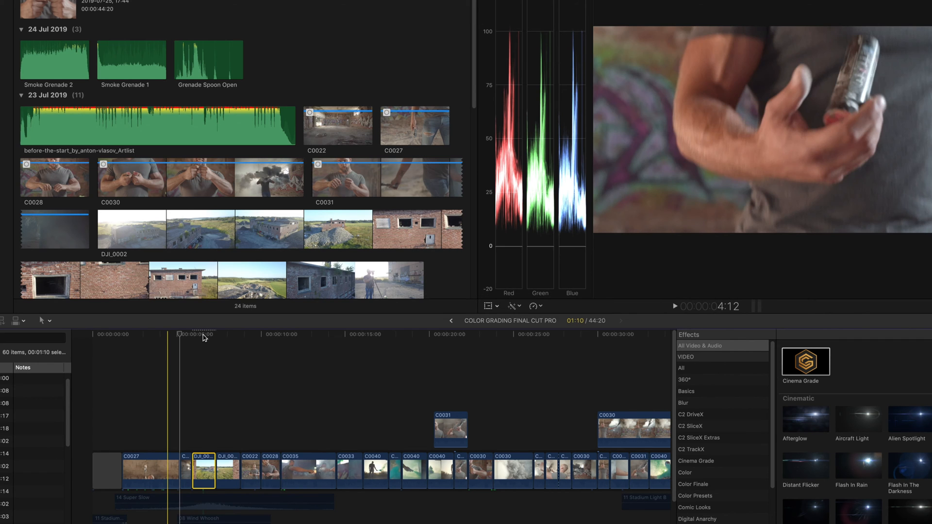
click(196, 335)
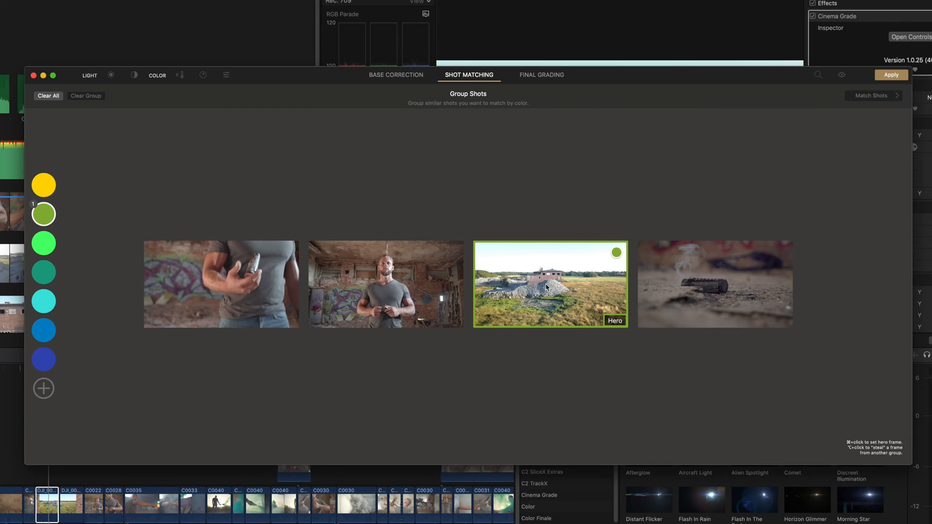
click(546, 288)
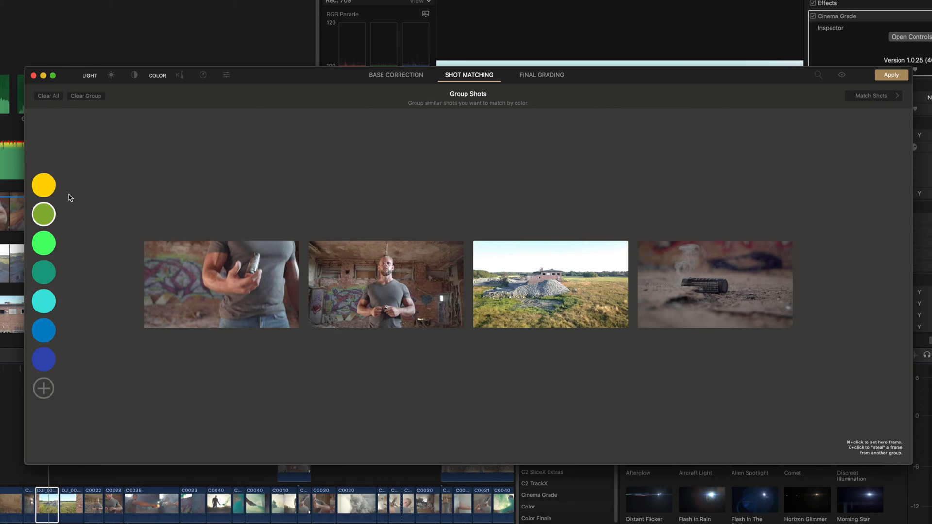
Step: Group the man's graffiti-room wide shot (hero) with the drone field shot in yellow and view them in Match Shots
click(49, 188)
click(402, 279)
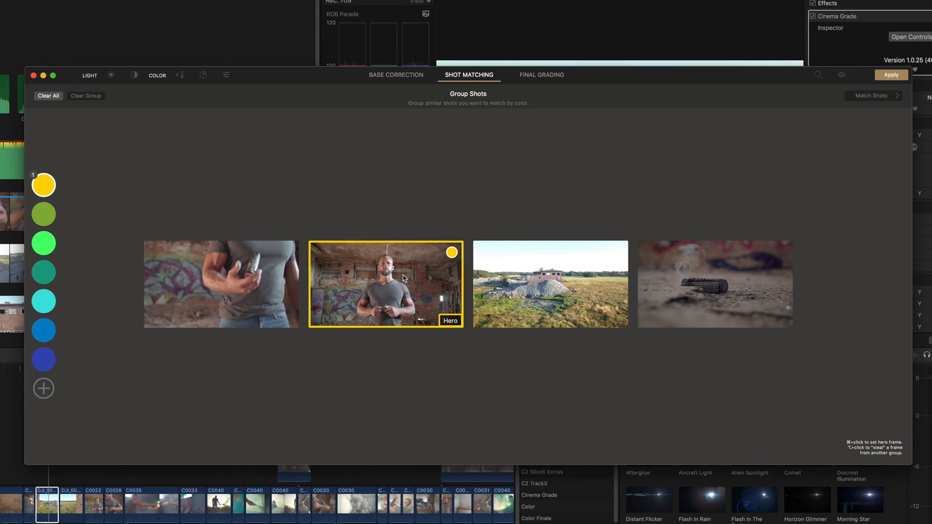
click(542, 283)
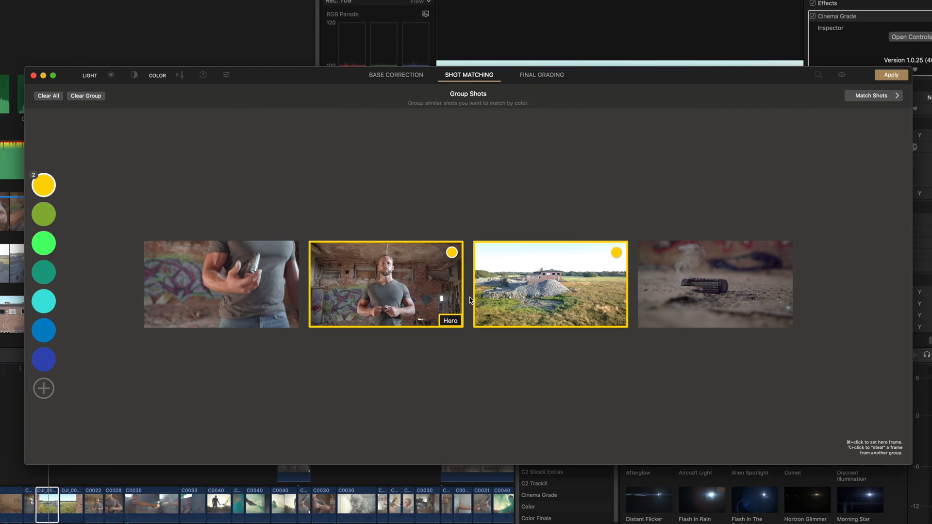
click(877, 98)
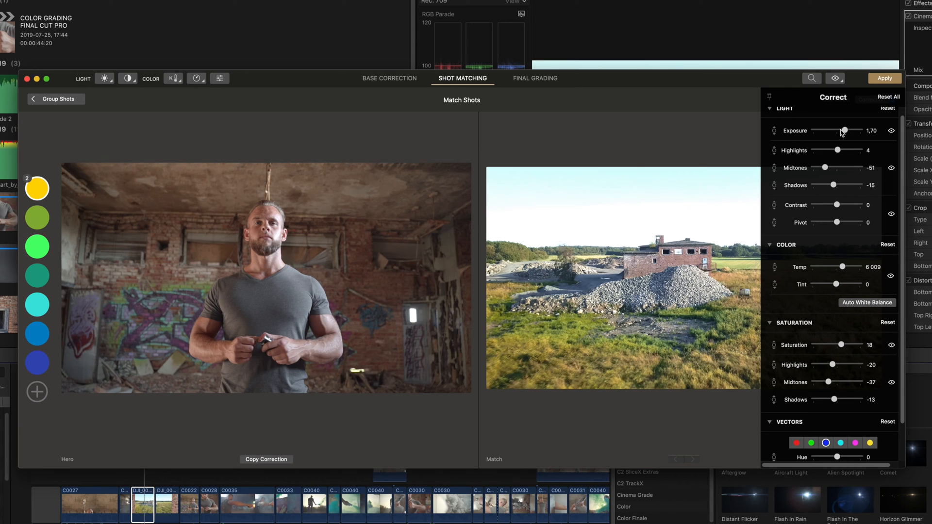
Step: Lower the drone shot's exposure to 0,67, set yellow vector Hue 30, Shadows -4 and Temp 6 667
drag(843, 133, 841, 132)
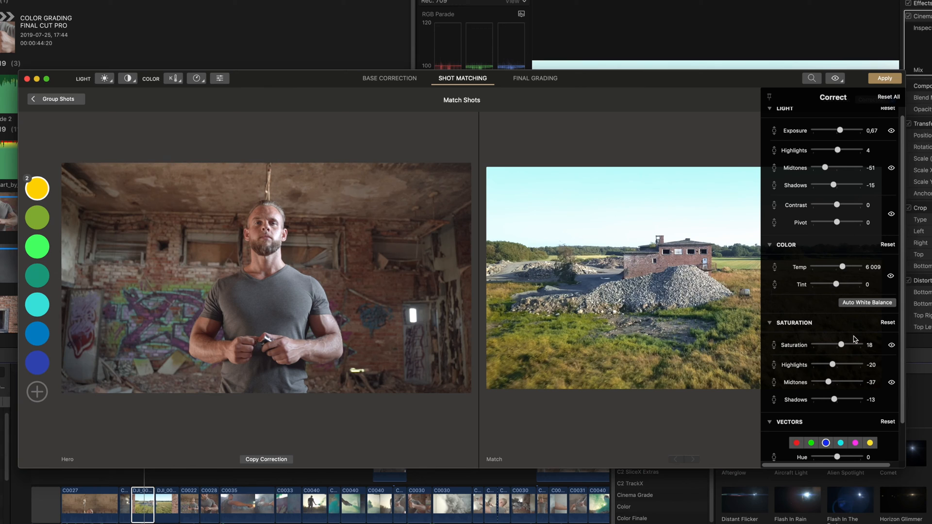
scroll(855, 340, down, 2)
click(870, 401)
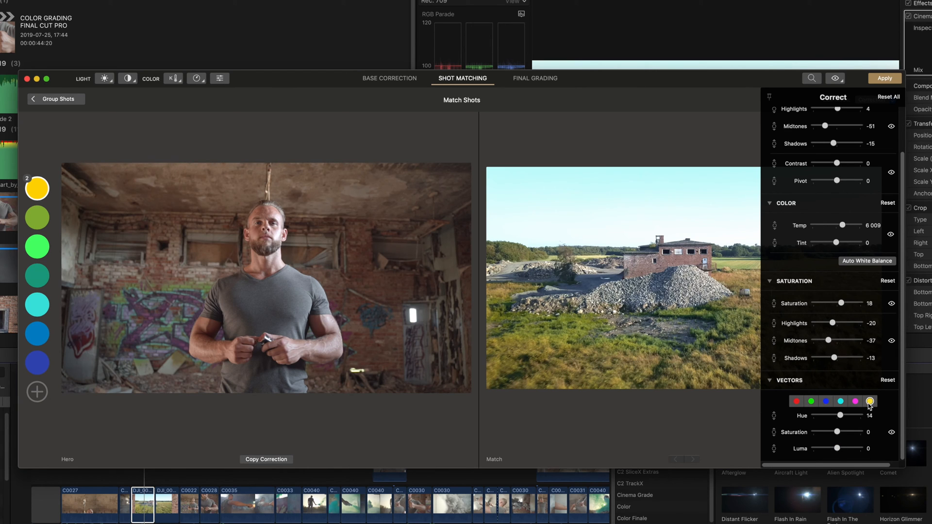
drag(846, 416, 846, 417)
scroll(843, 393, up, 2)
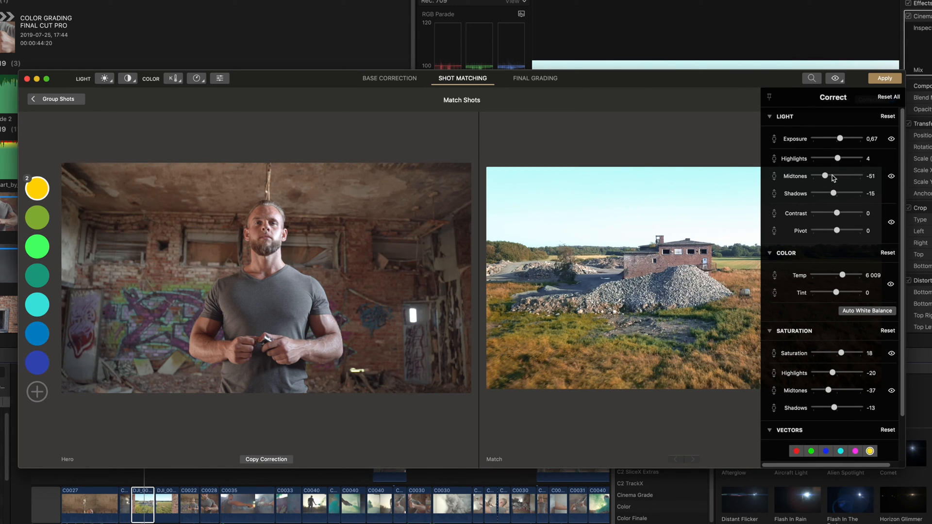
drag(835, 194, 836, 195)
drag(846, 277, 848, 278)
Step: Set Tint -36, Saturation Highlights -40, Highlights -13, and reduce the yellow vector's saturation
scroll(865, 313, down, 2)
drag(836, 248, 831, 250)
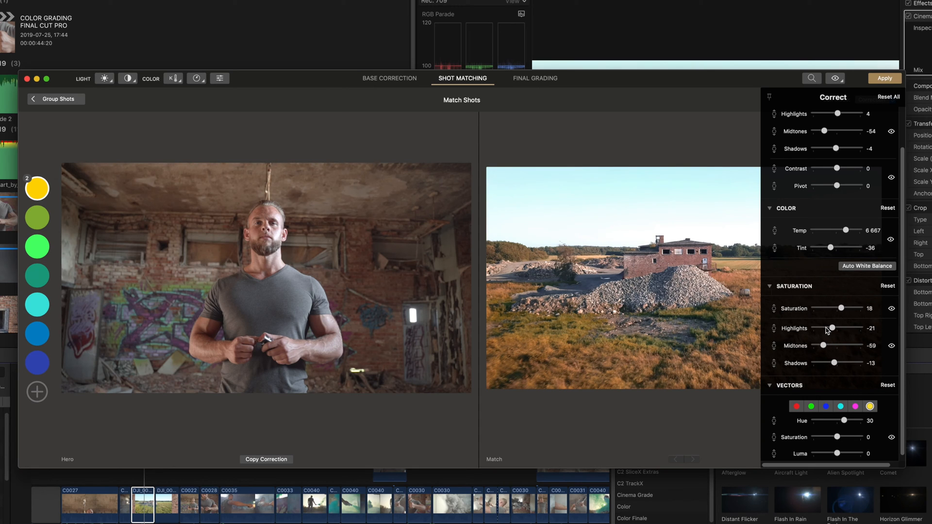
drag(829, 331, 832, 331)
drag(830, 329, 831, 329)
scroll(868, 358, up, 3)
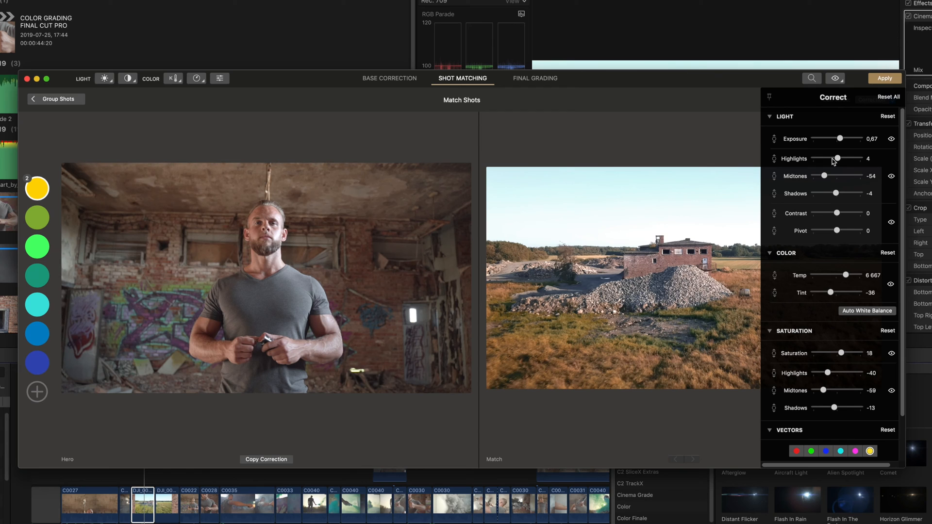
drag(834, 162, 834, 162)
scroll(845, 291, down, 3)
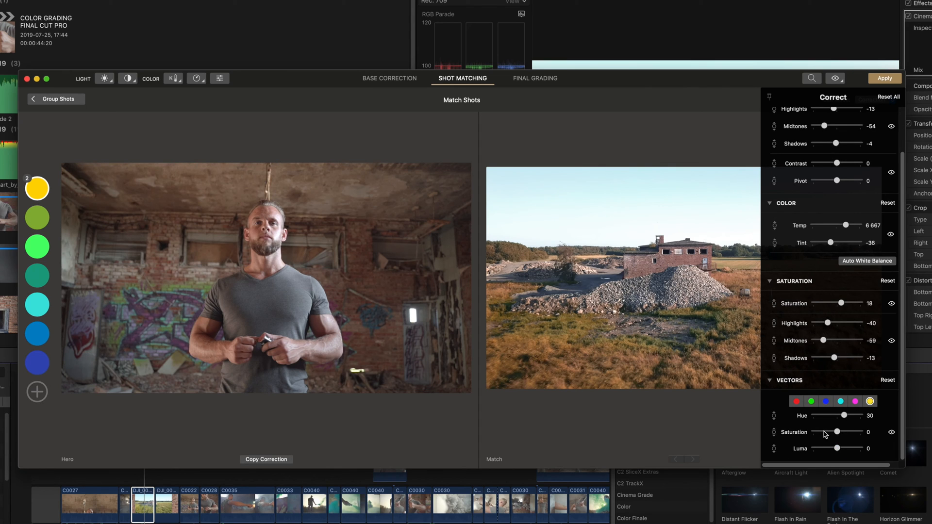
drag(827, 434, 823, 435)
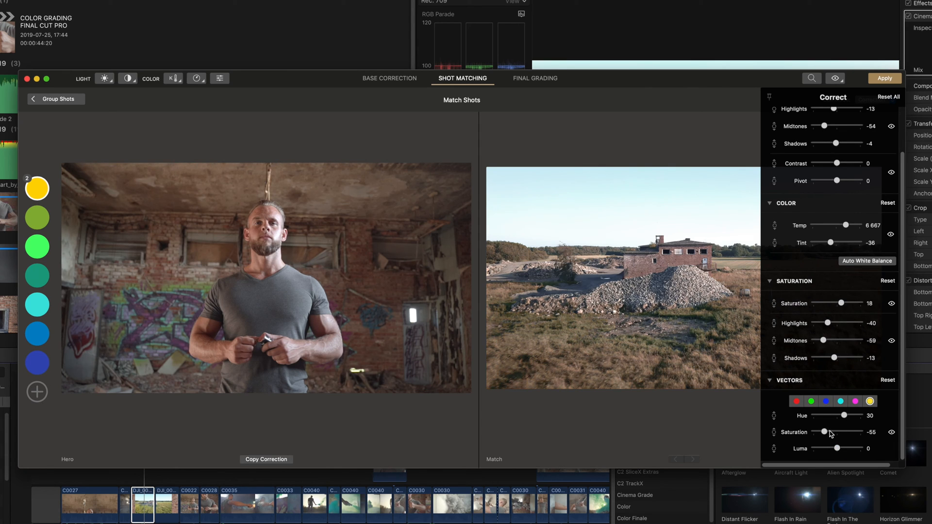
Step: Compare the graded drone shot with the original, apply the grade, then move to the smoke grenade shot
click(836, 80)
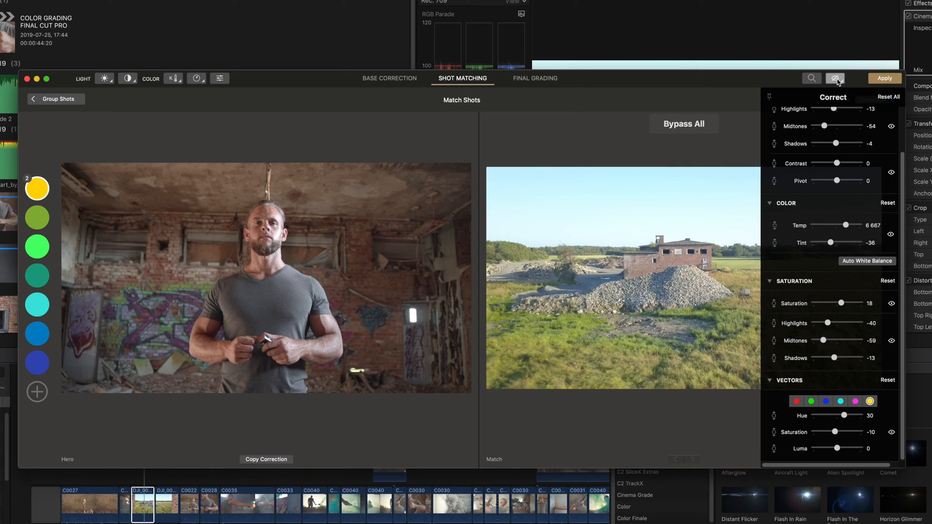
click(836, 79)
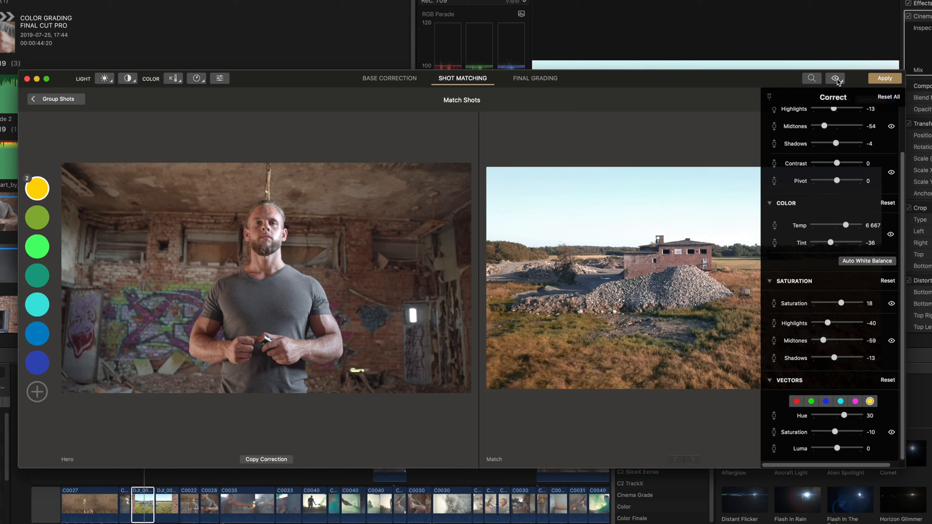
click(836, 79)
click(835, 79)
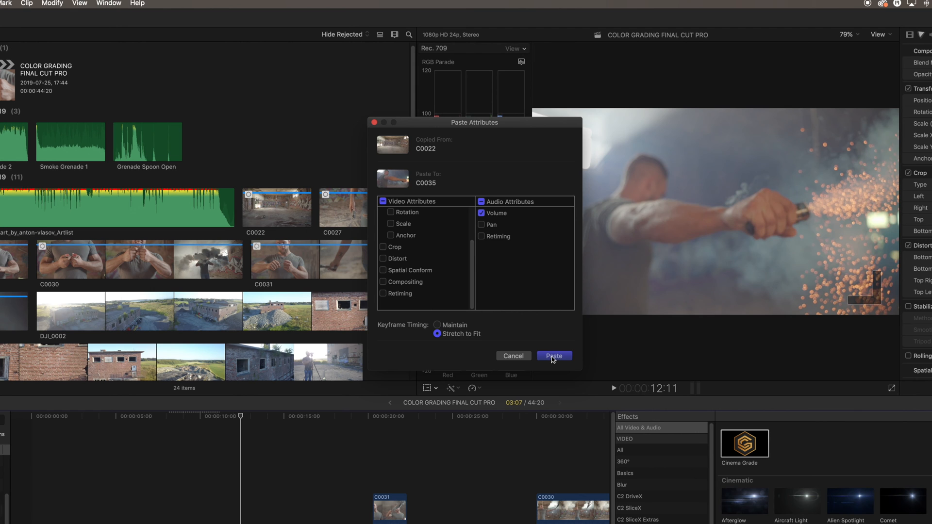
click(552, 355)
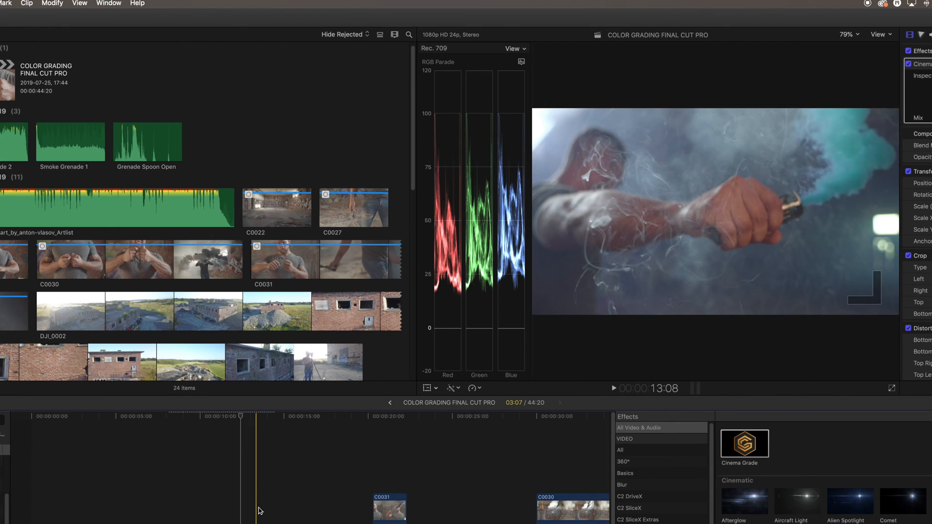
click(259, 510)
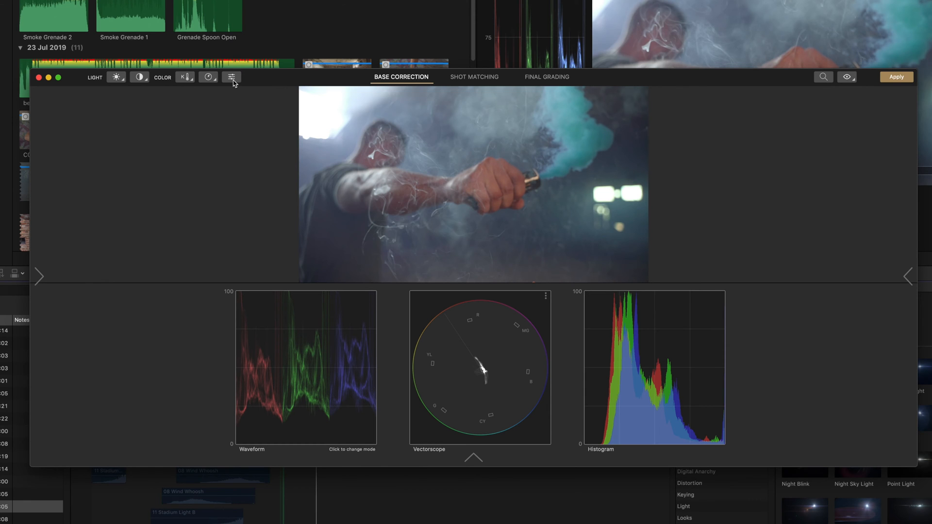
Step: Shift the grenade's teal smoke to brighter blue with Hue/Saturation/Luma and compare against the original
click(232, 78)
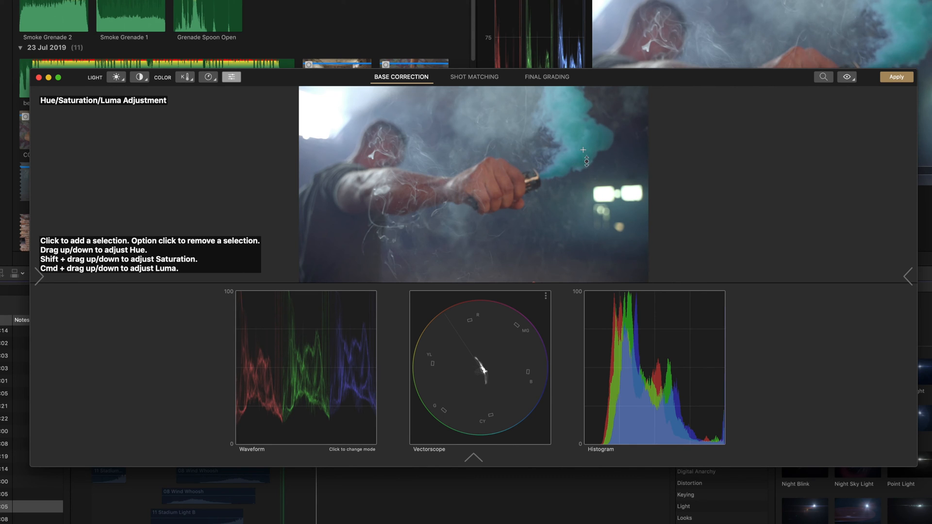
mouse_move(587, 165)
mouse_down()
mouse_move(591, 130)
mouse_move(592, 170)
mouse_up()
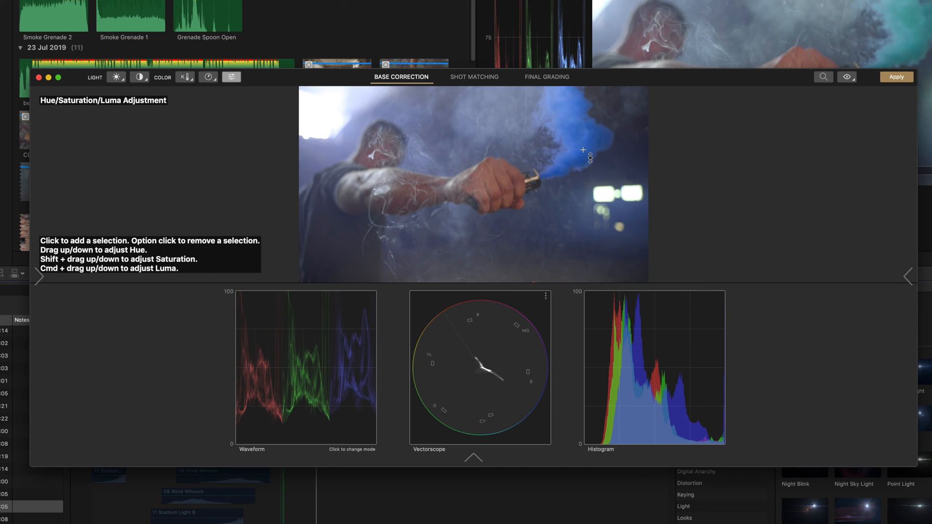
mouse_move(591, 158)
mouse_down()
mouse_move(591, 140)
mouse_move(592, 150)
mouse_up()
click(849, 80)
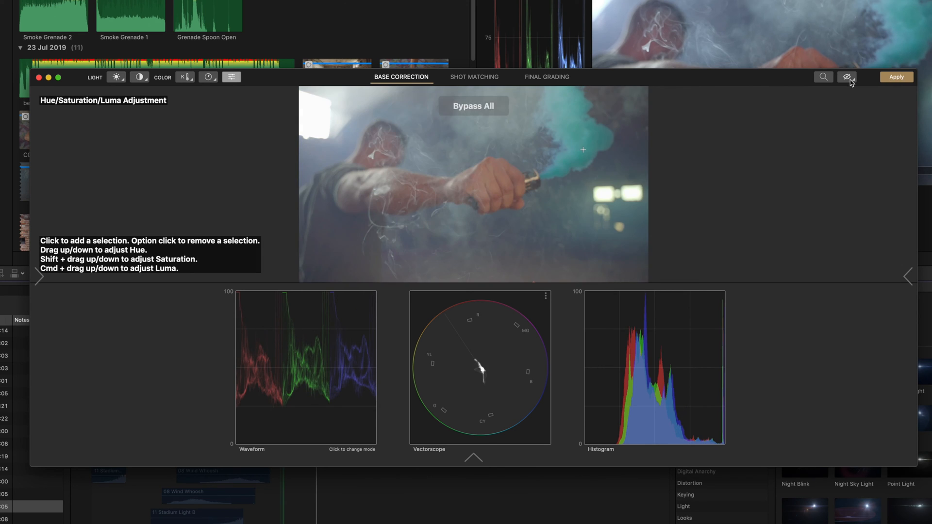
click(850, 80)
click(849, 80)
click(849, 81)
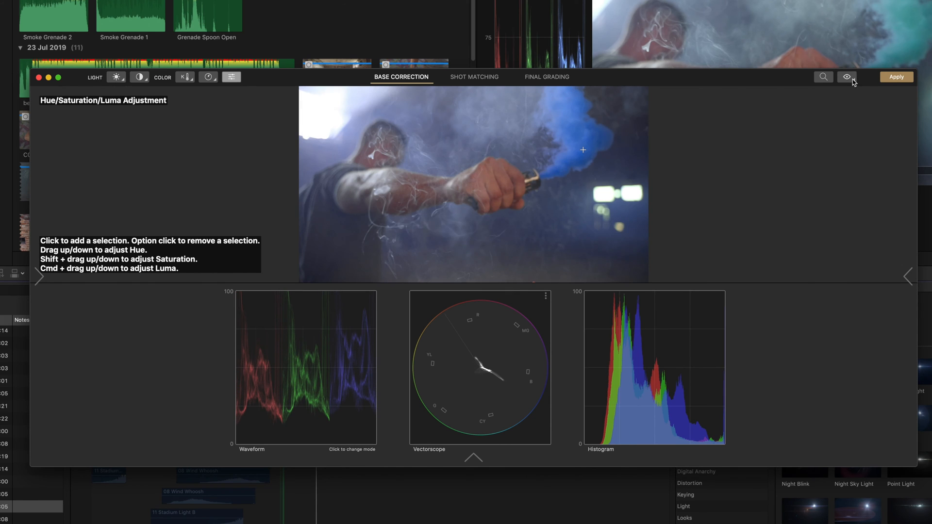